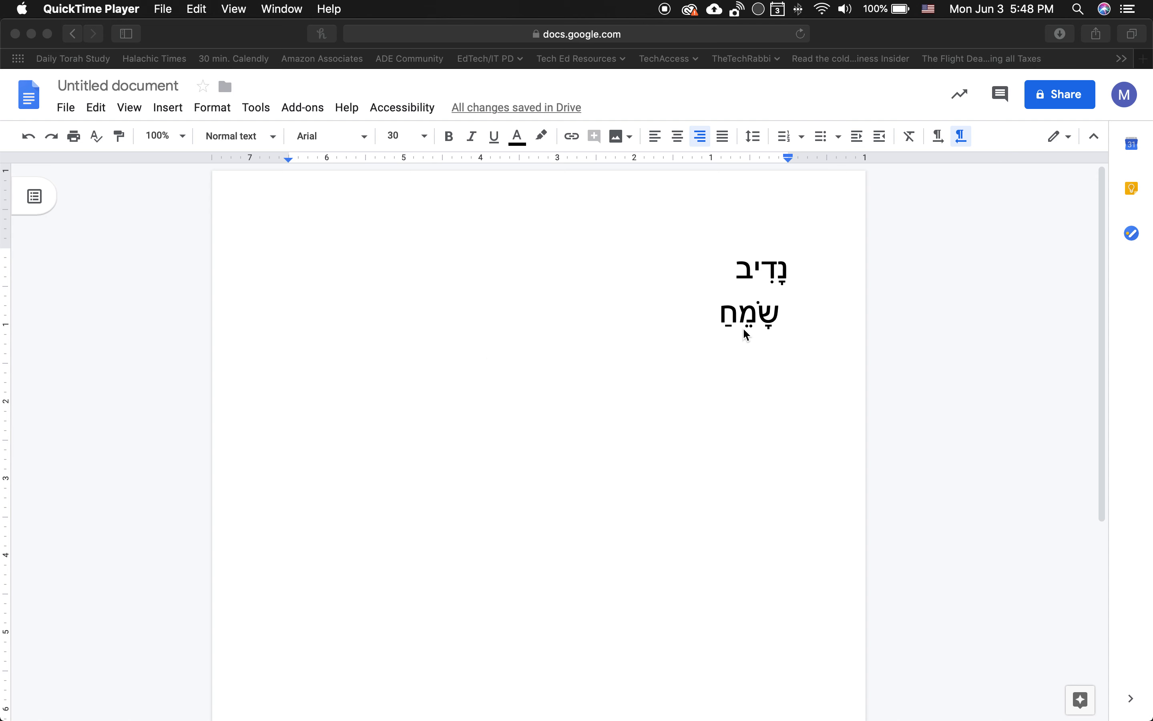
Step: Place the insertion point on the blank line below the two words and switch the input source to Hebrew - QWERTY
click(754, 373)
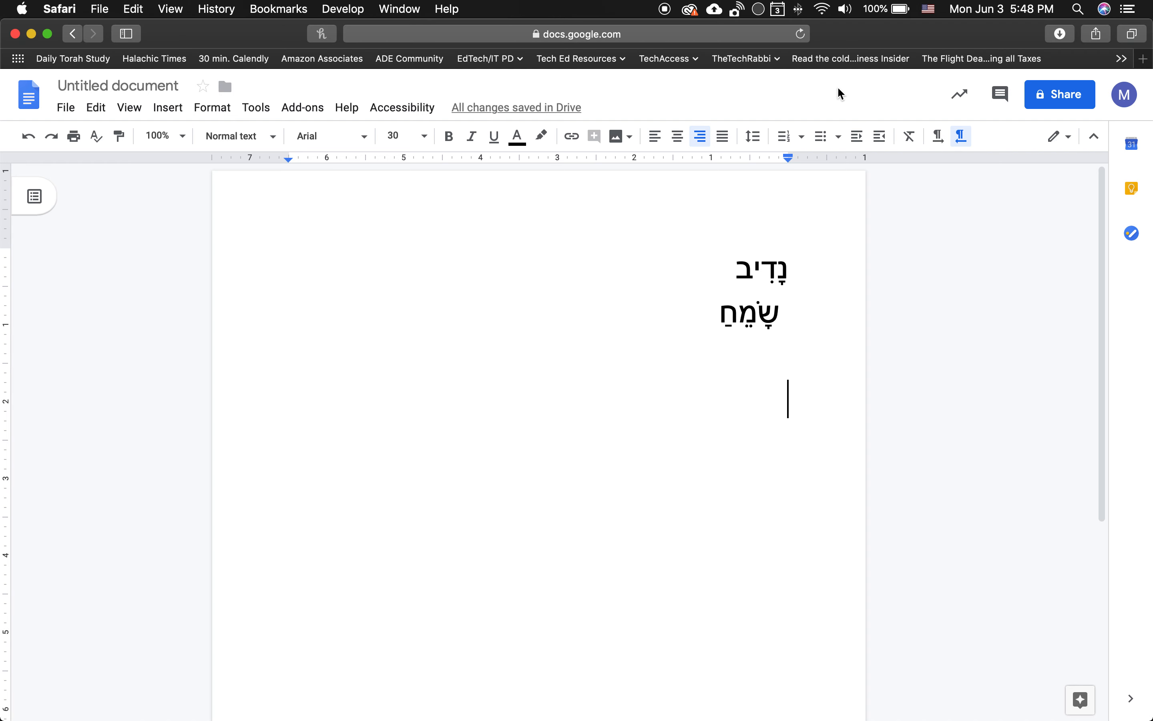
click(928, 8)
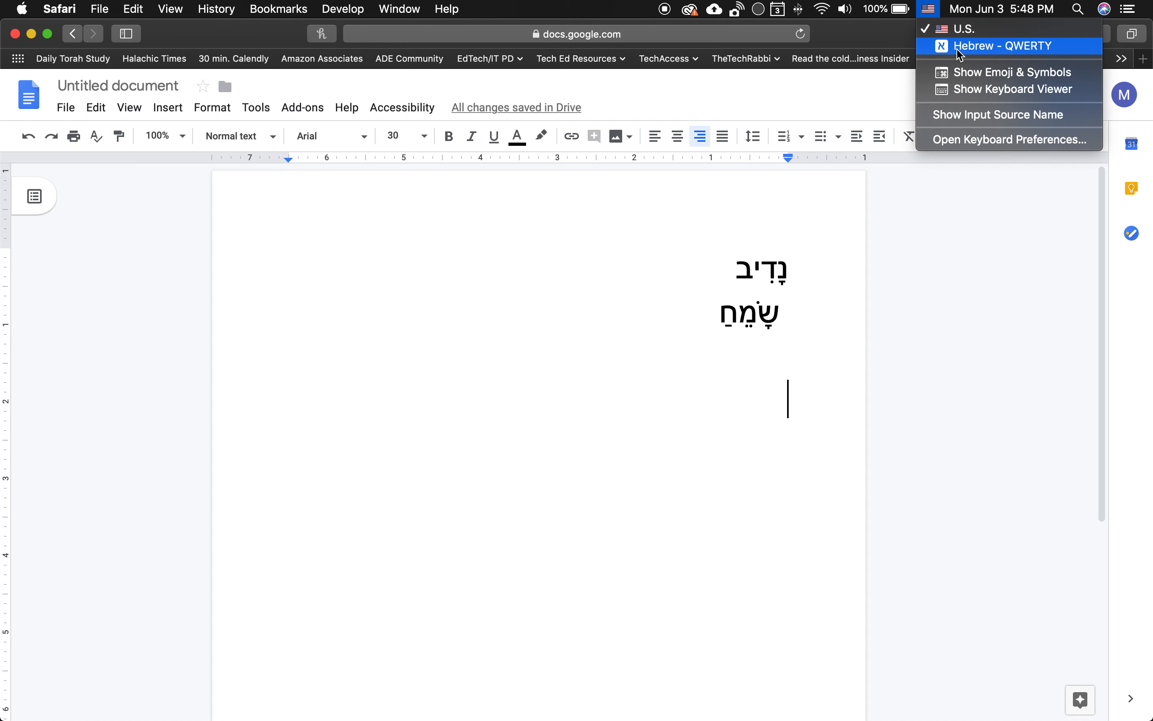
click(960, 53)
Step: Show the on-screen Keyboard Viewer for the Hebrew layout and place it clear of the document text
click(929, 8)
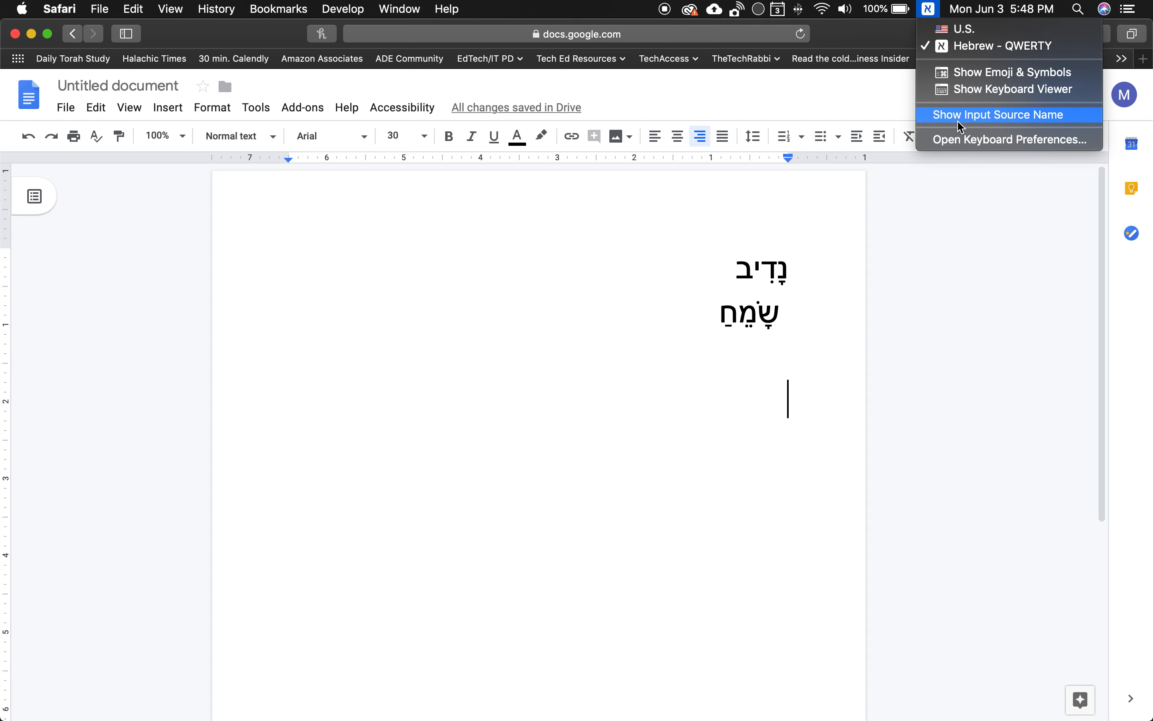
click(963, 96)
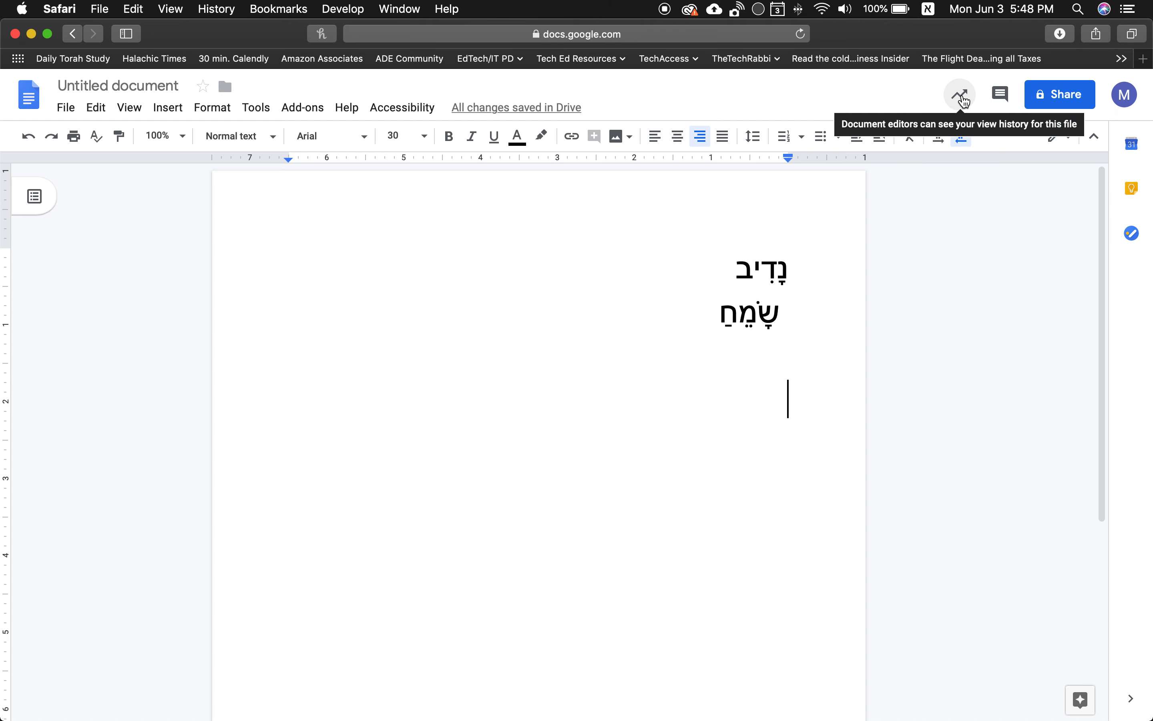
drag(110, 544, 109, 539)
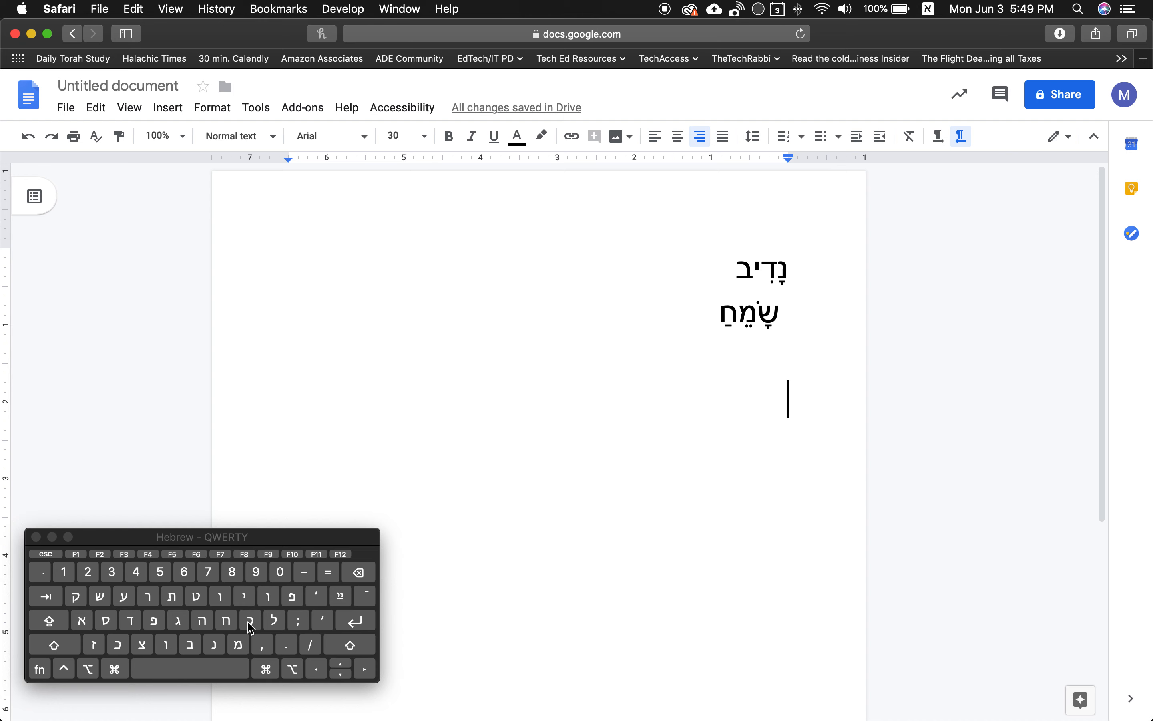
Step: Enter the vowelled Hebrew word נָדִיב, with a kamatz under the nun and a chirik under the dalet
click(213, 649)
key(alt)
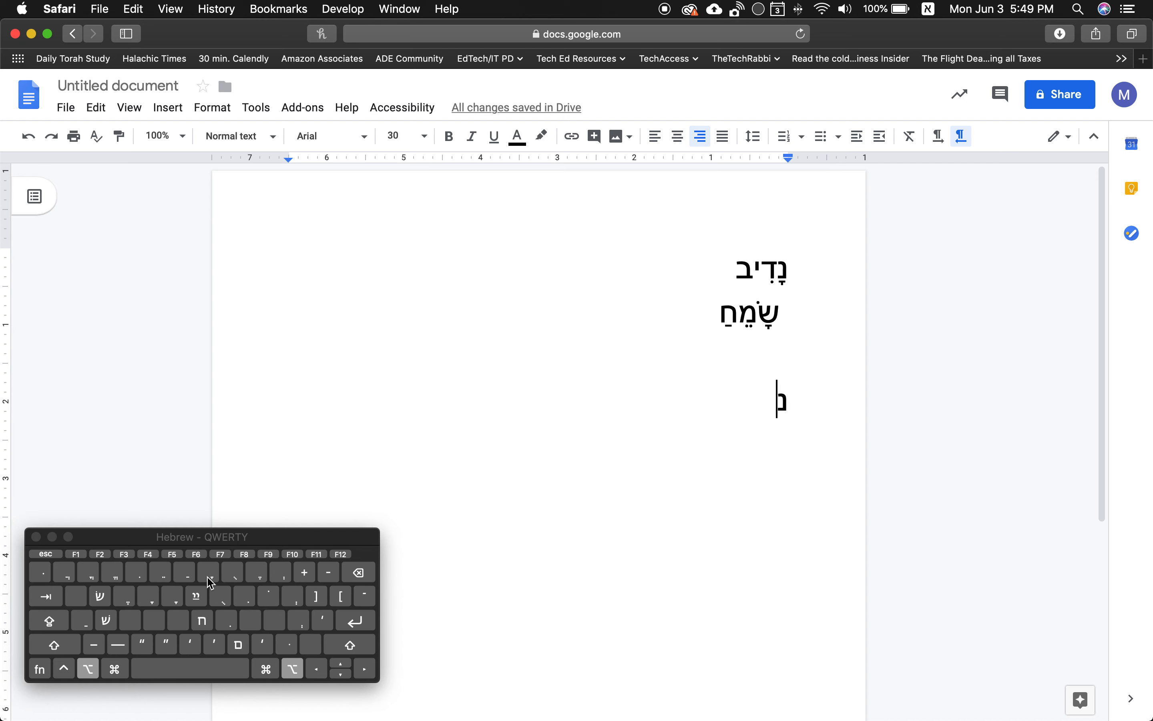
text(ָ)
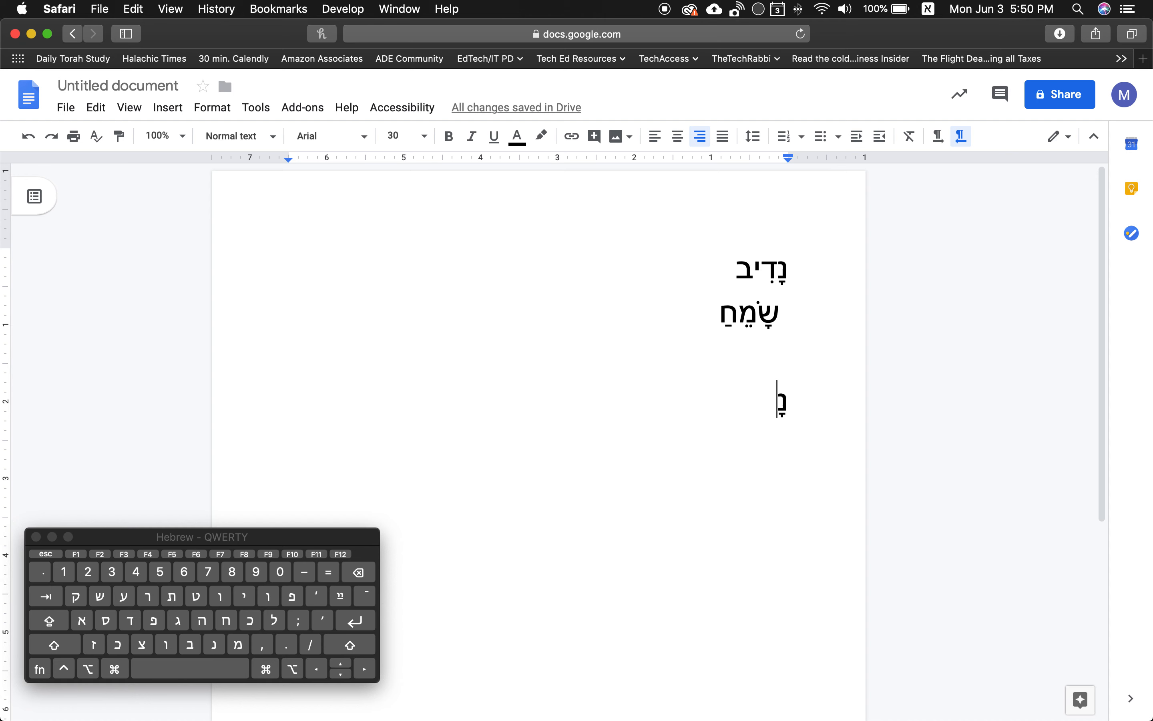
text(ד)
key(alt)
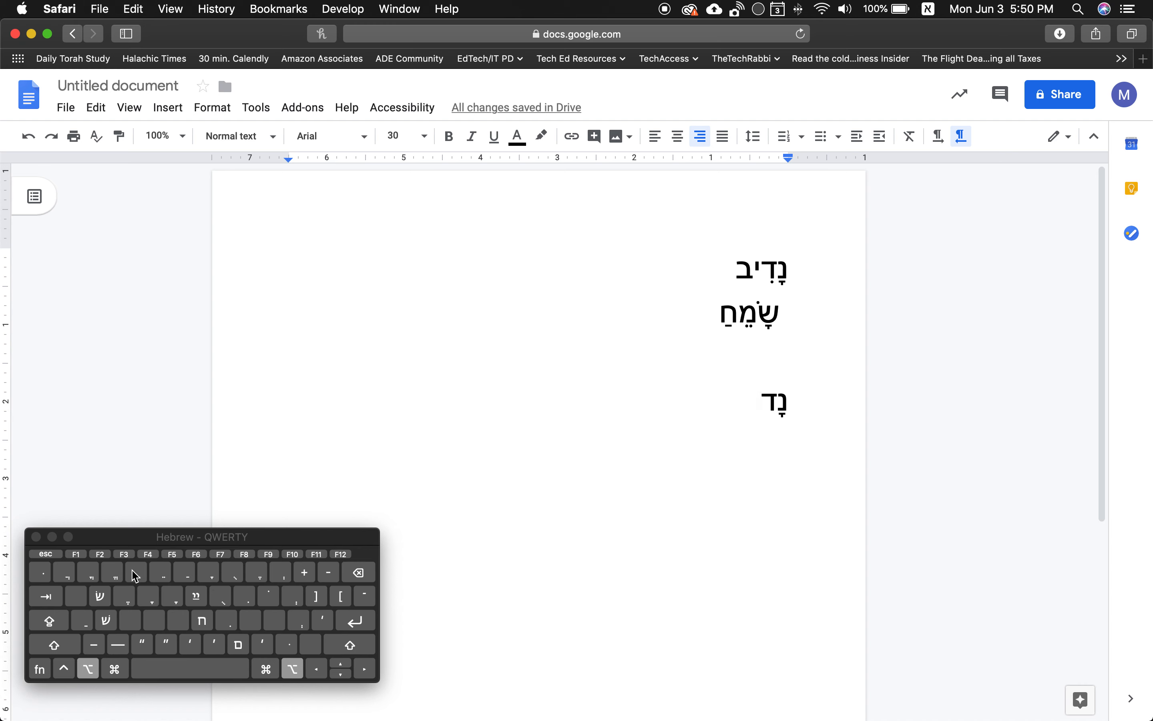
text(ְ)
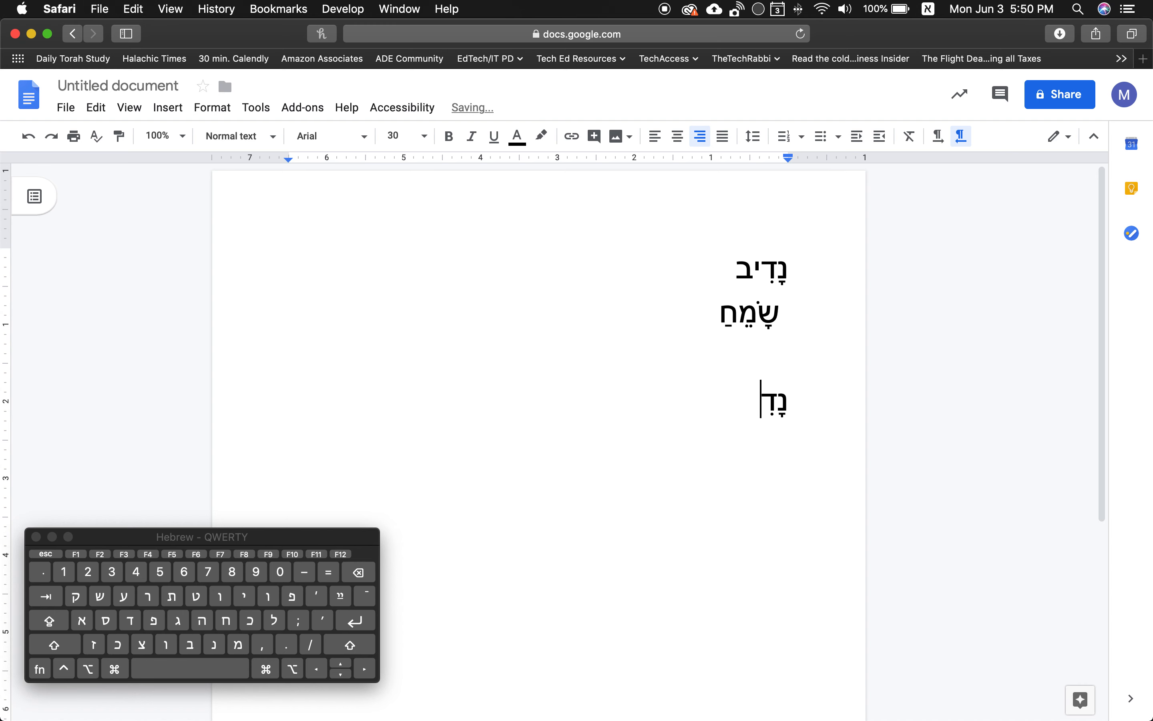
text(י)
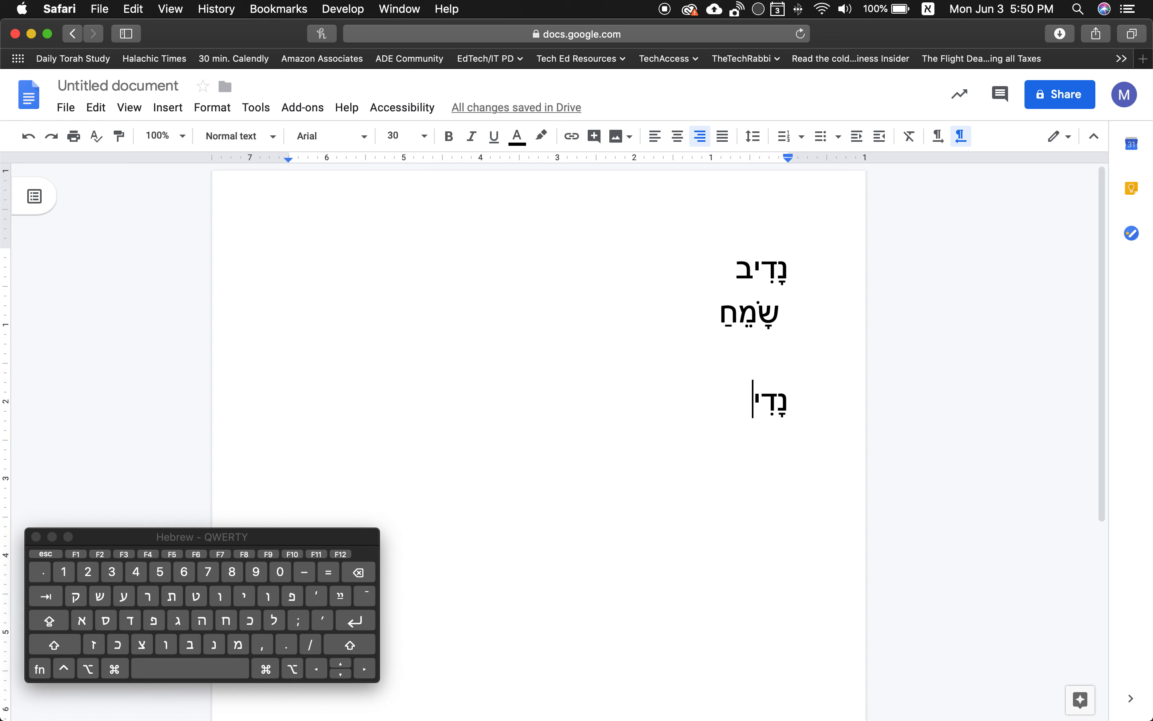
text(ו)
key(BackSpace)
text(צ)
key(BackSpace)
text(ב)
Step: Enter the word שמח without vowels on a new line below נָדִיב
key(Return)
text(ש)
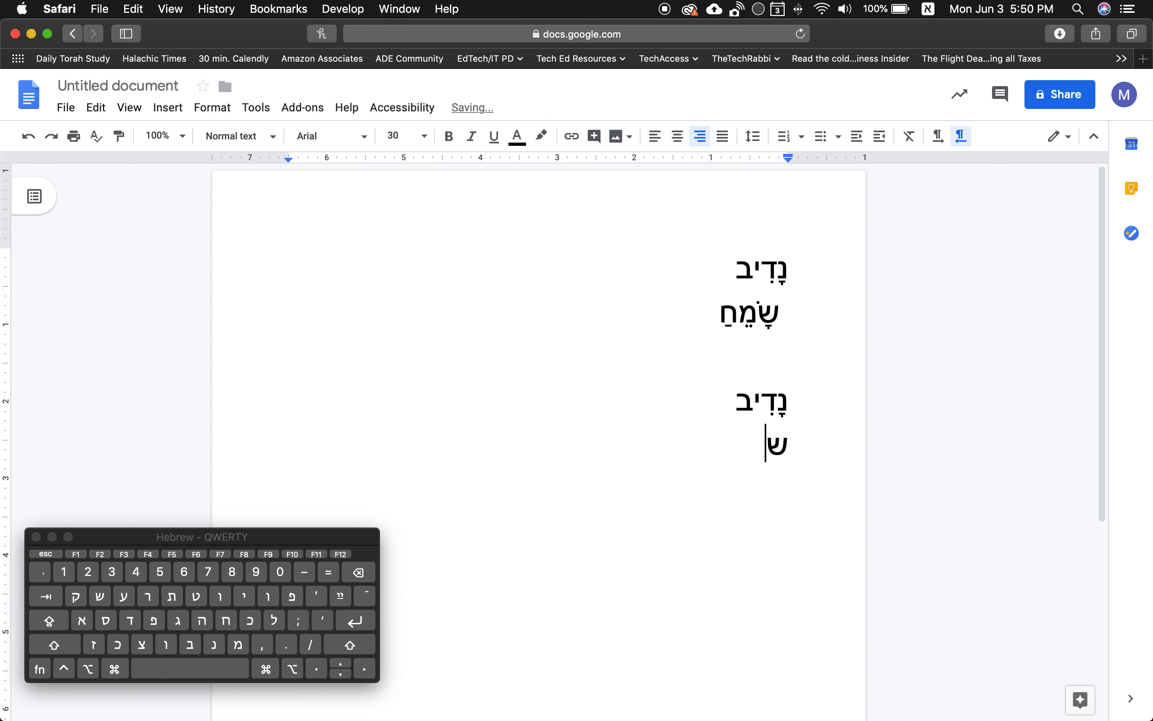
text(מ)
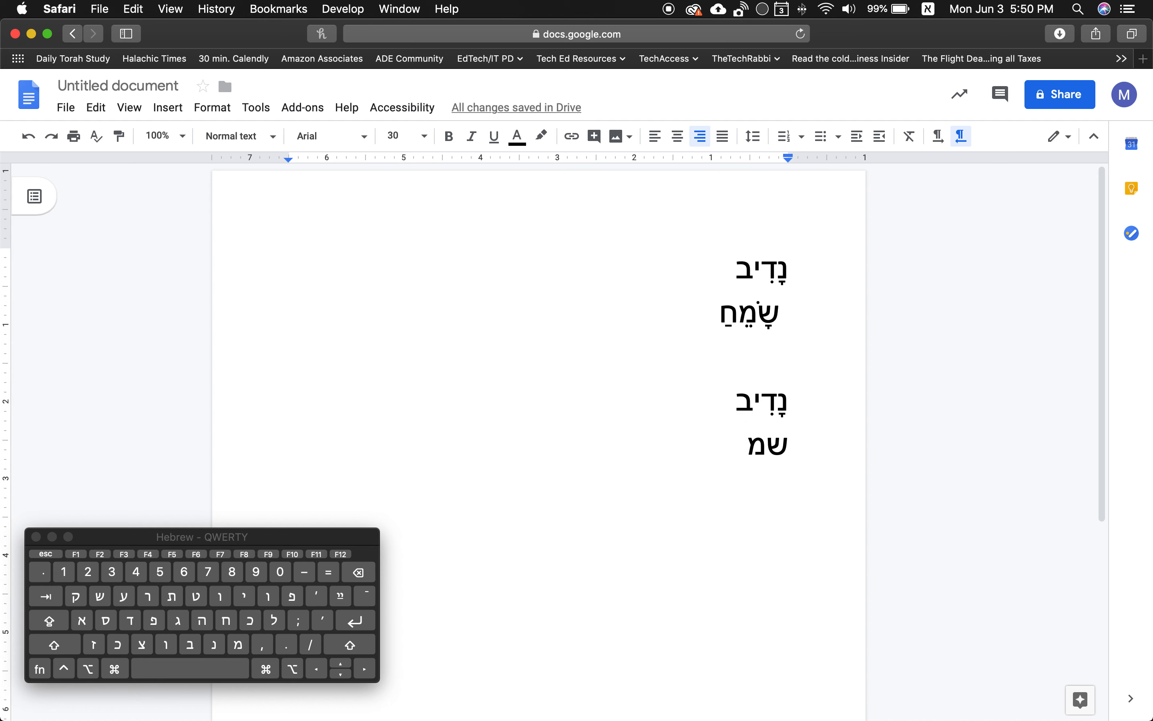
text(ח)
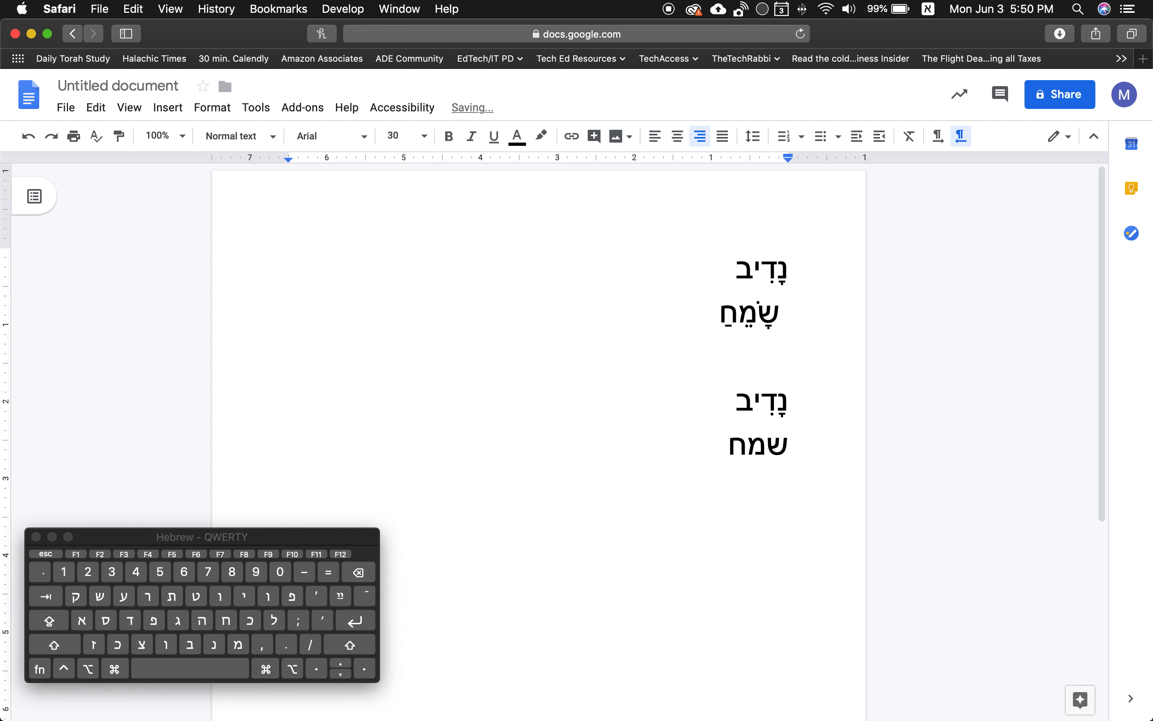
Step: Add the upper-left dot and a kamatz to the first letter of שמח, removing any stray mark
key(Right)
key(Right)
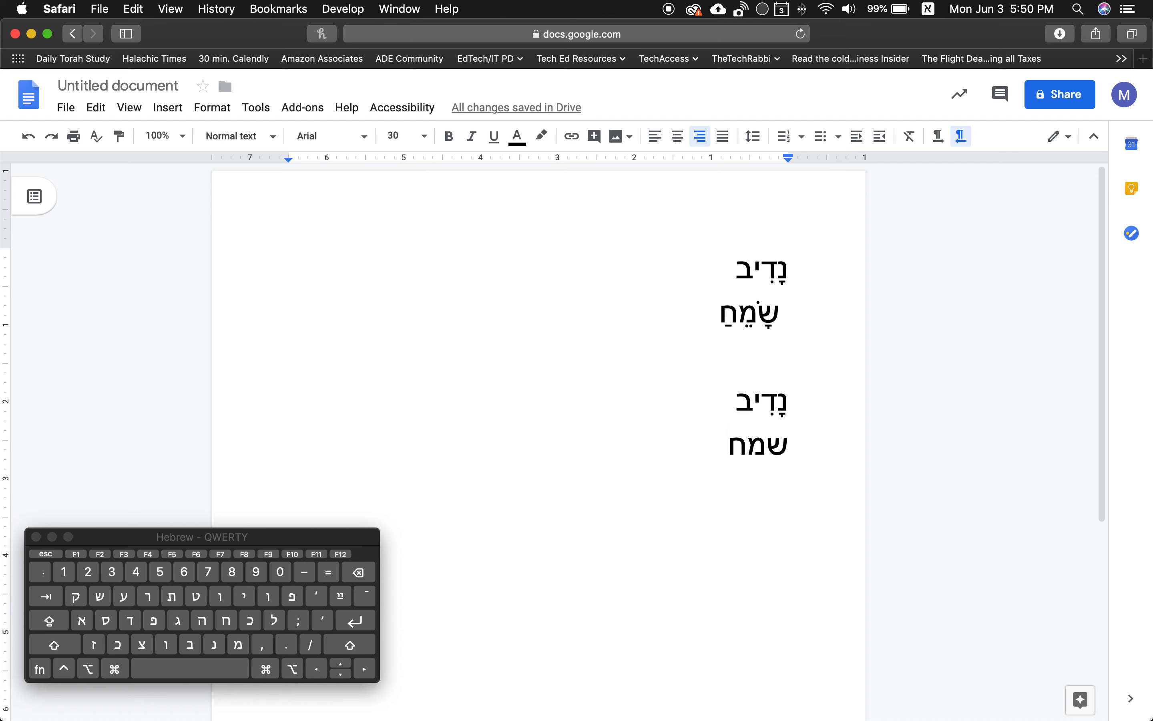
key(alt)
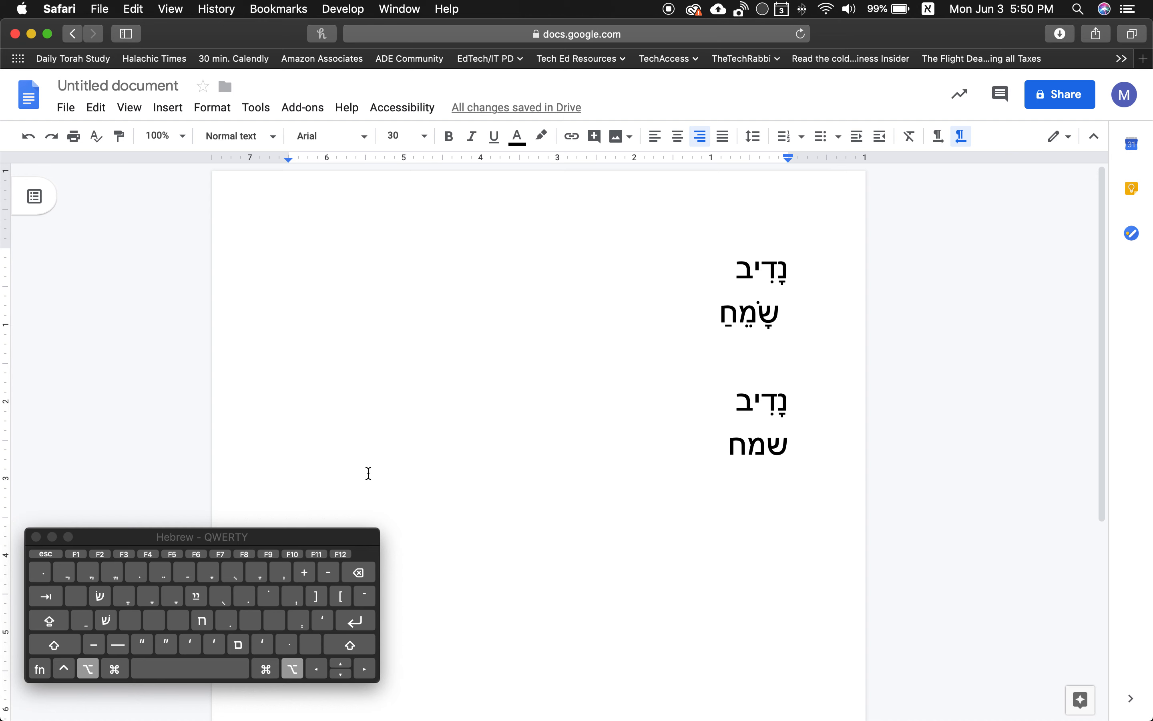
click(269, 598)
click(211, 573)
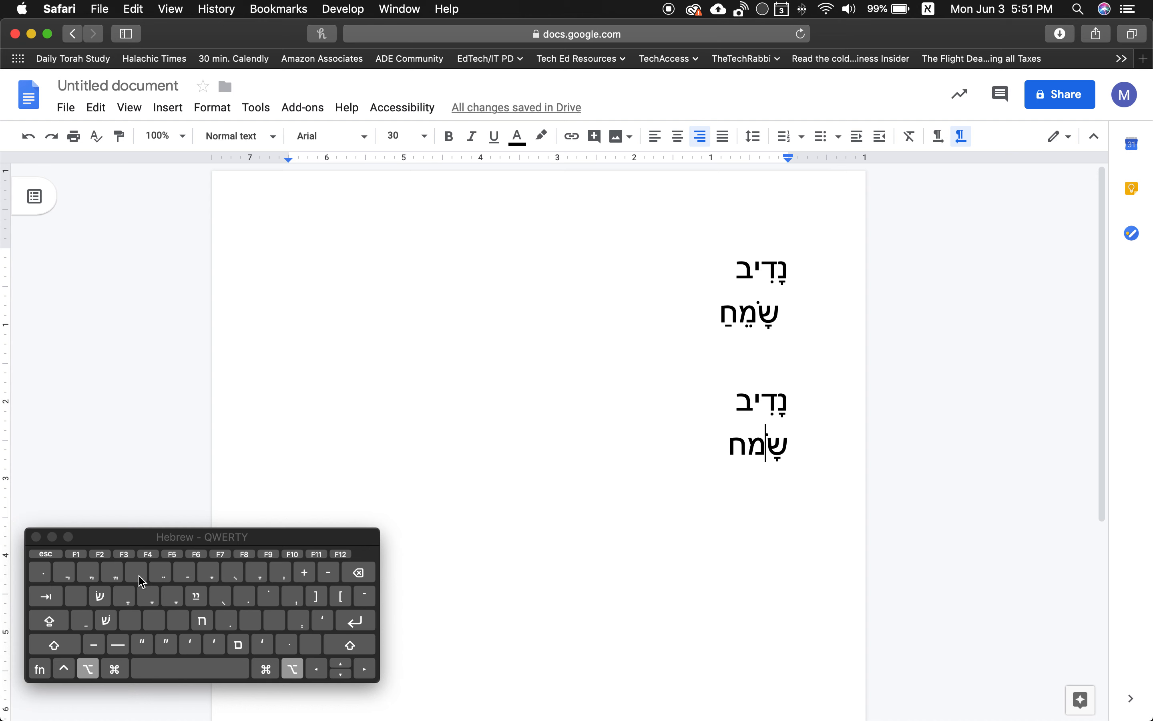
click(225, 601)
key(BackSpace)
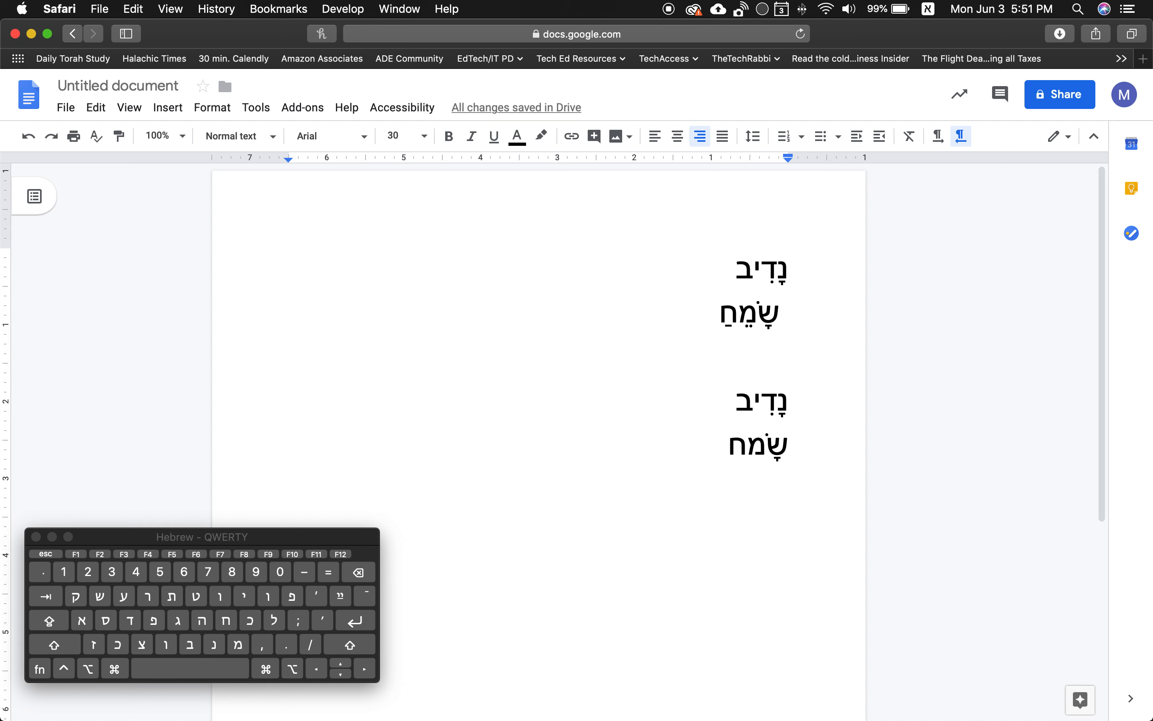
Step: Add a tzere under the mem and a patach under the chet to complete שָׂמֵחַ, followed by a space
key(Left)
key(alt)
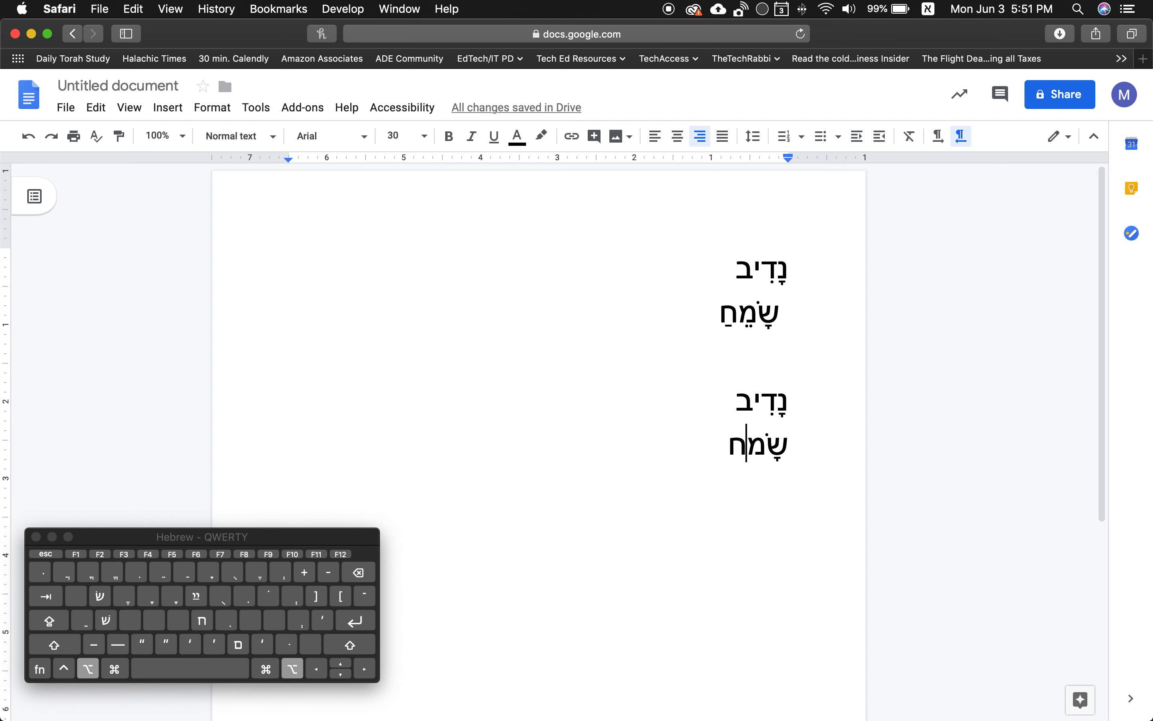
click(160, 579)
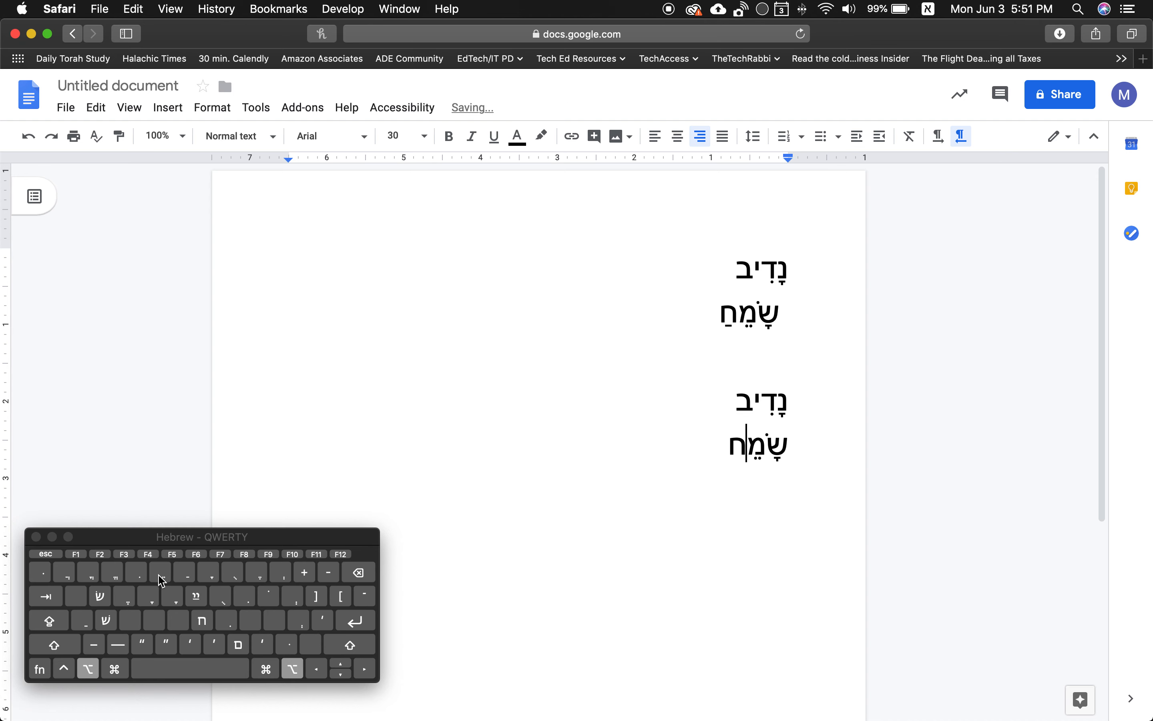
key(Left)
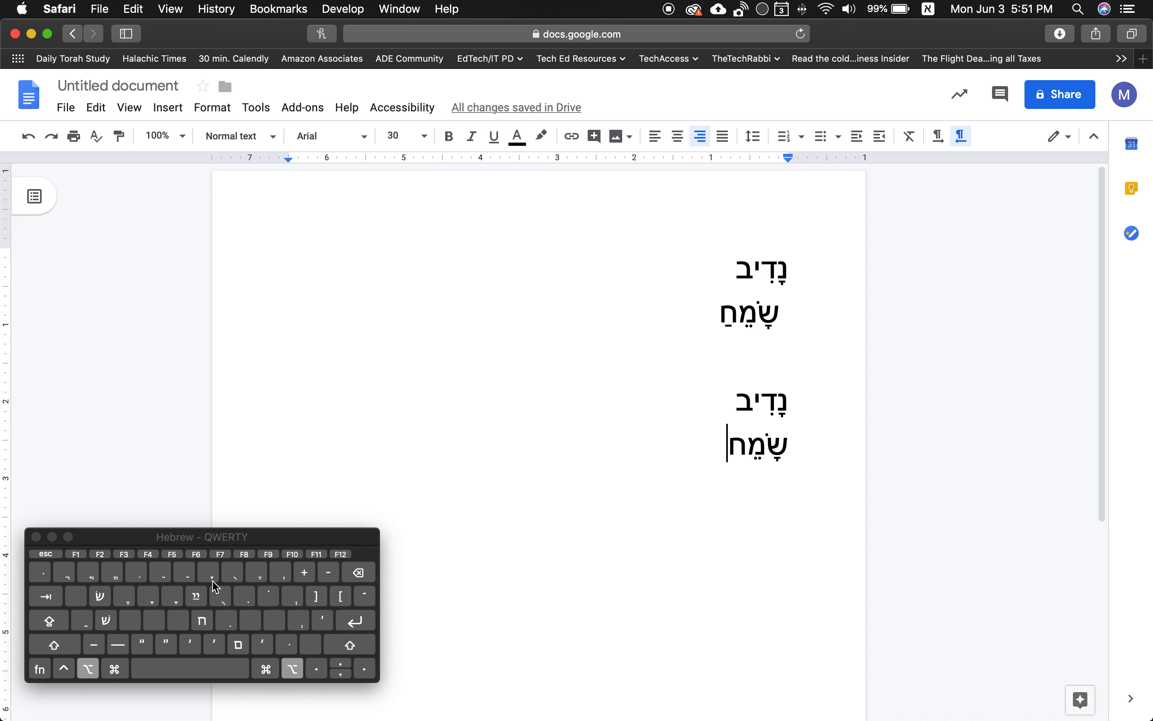
click(189, 579)
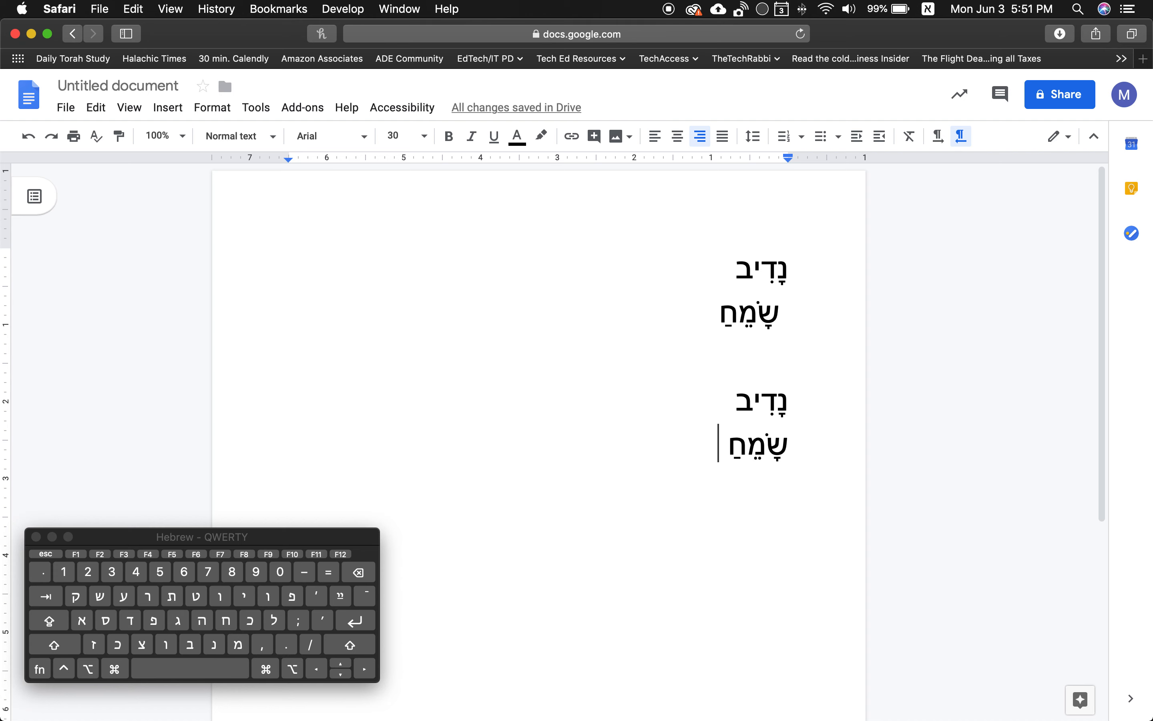
click(179, 110)
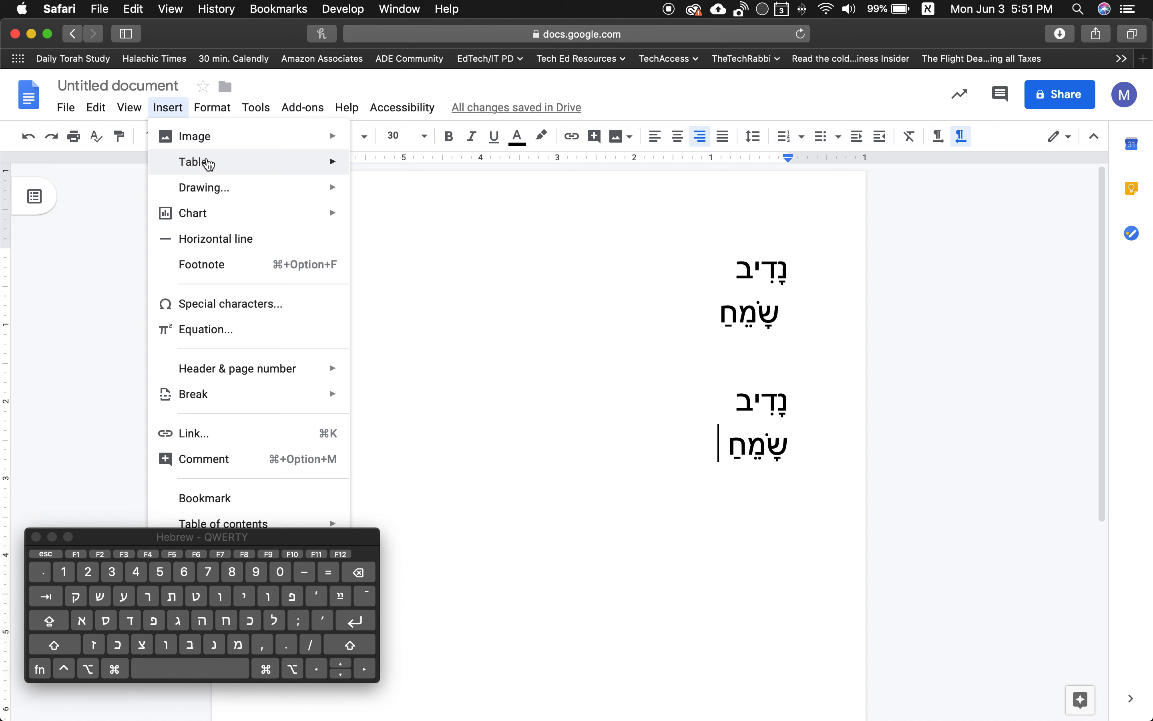
click(161, 108)
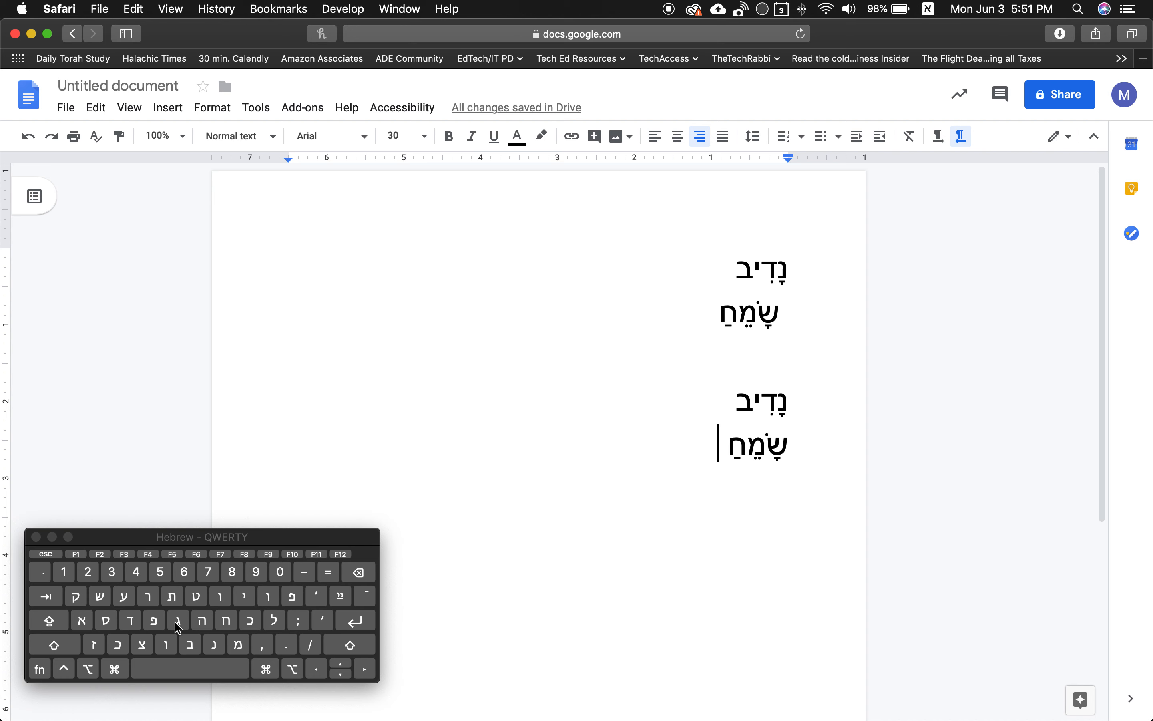
key(alt)
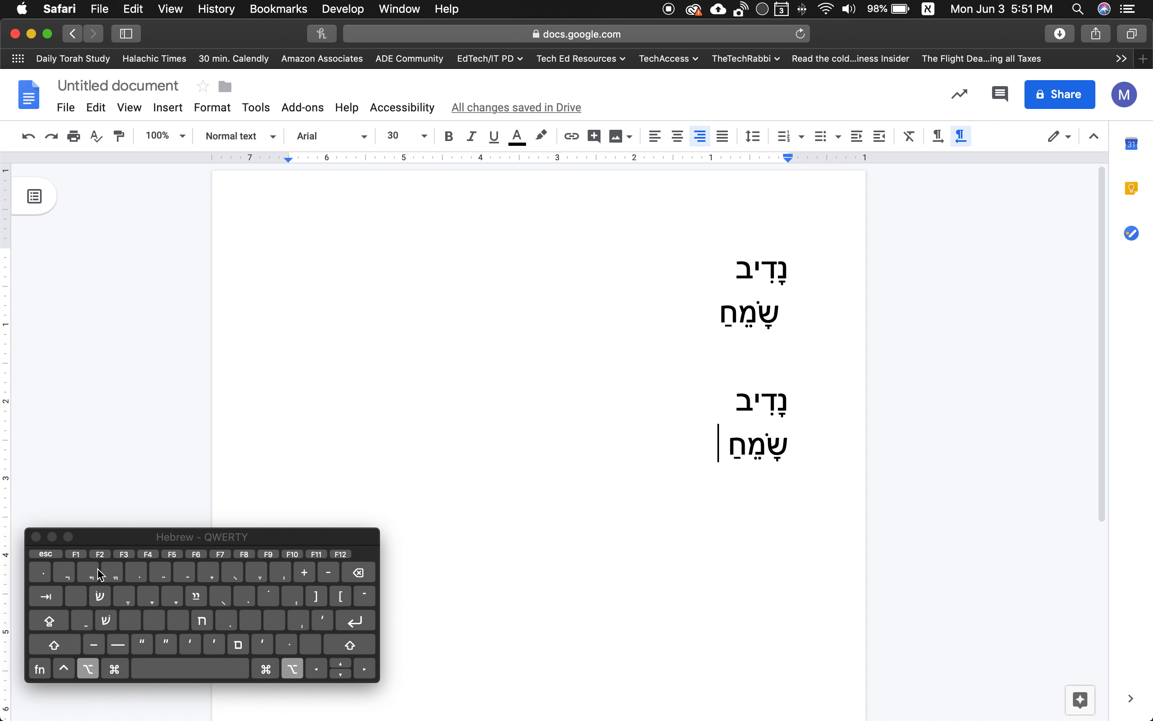